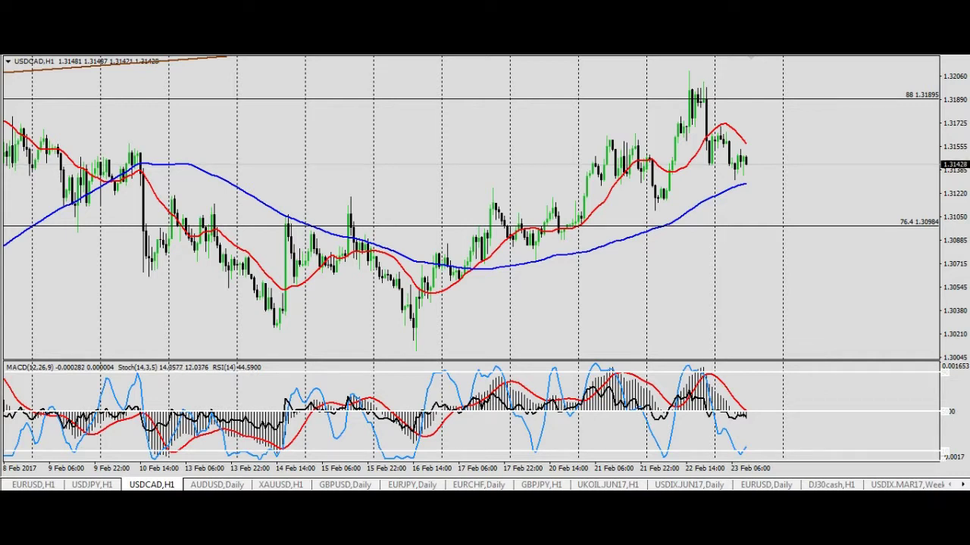
Open the EURUSD H1 chart and measure the rise from the 22 February low to that day's high with the crosshair.
click(46, 484)
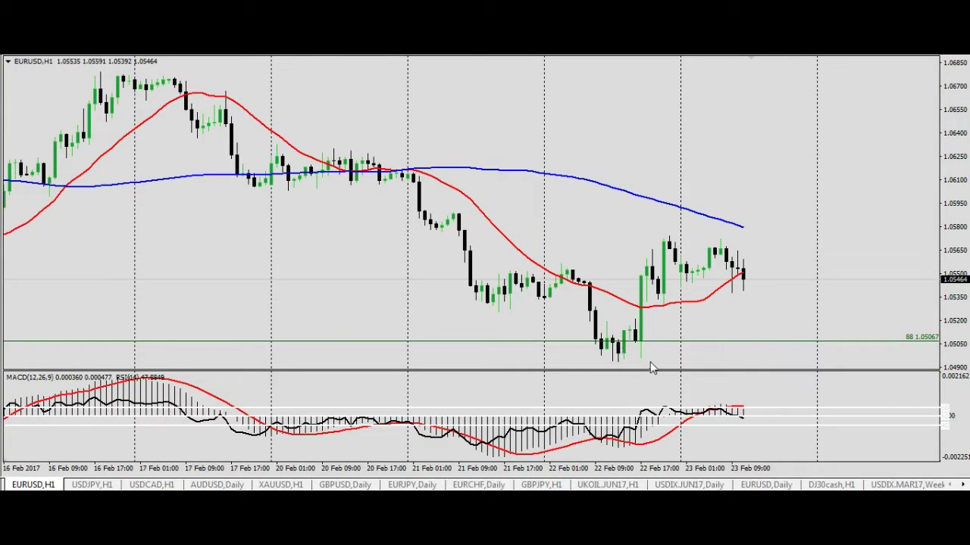
middle_click(650, 364)
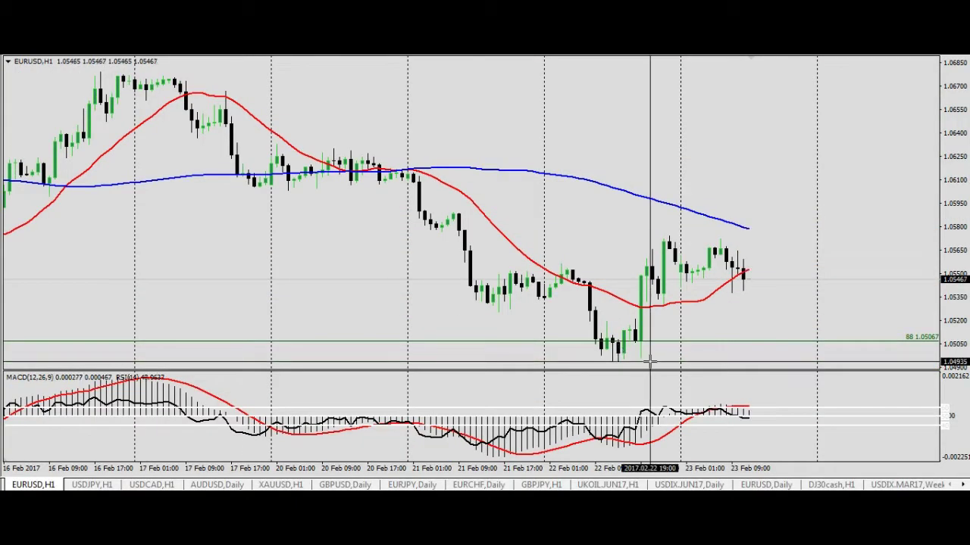
mouse_move(650, 362)
mouse_down()
mouse_move(681, 253)
mouse_move(669, 241)
mouse_up()
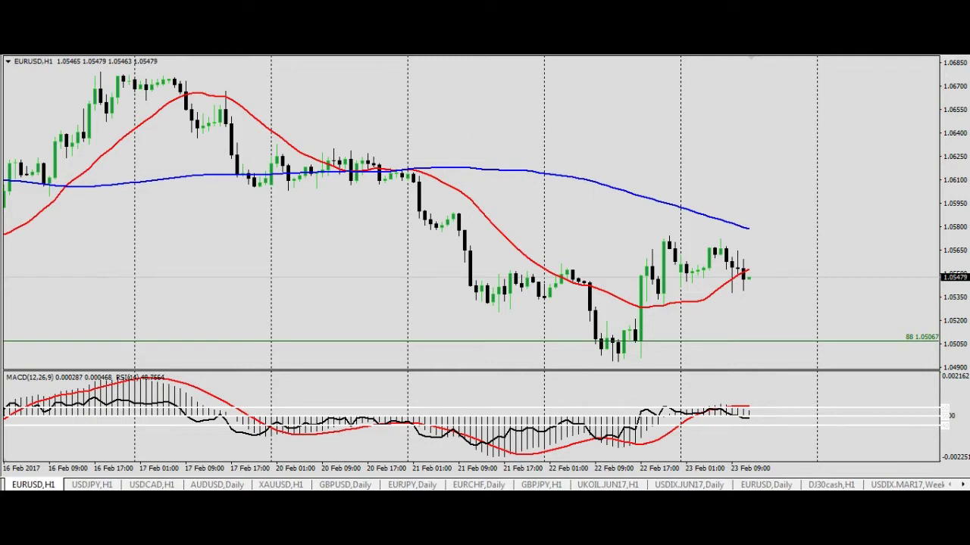
drag(325, 249, 280, 219)
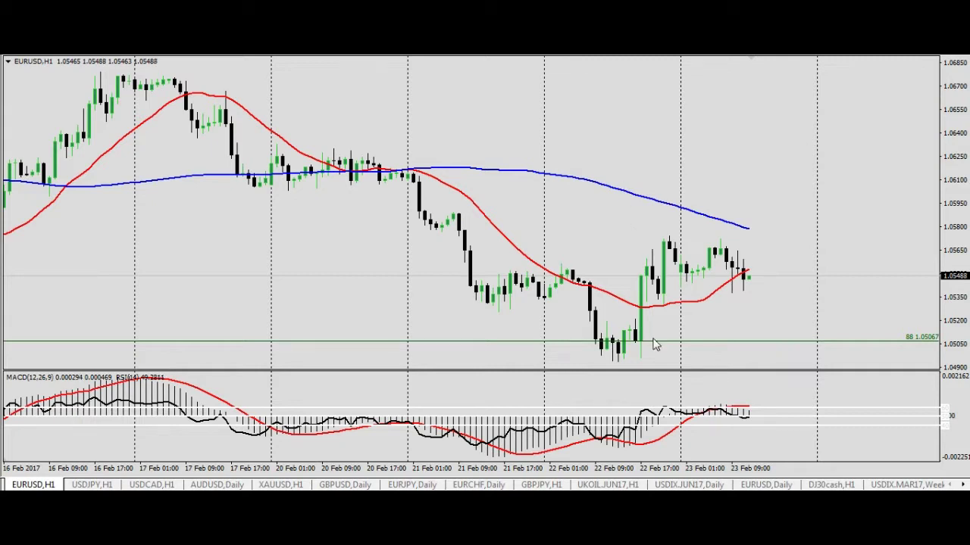
middle_click(639, 360)
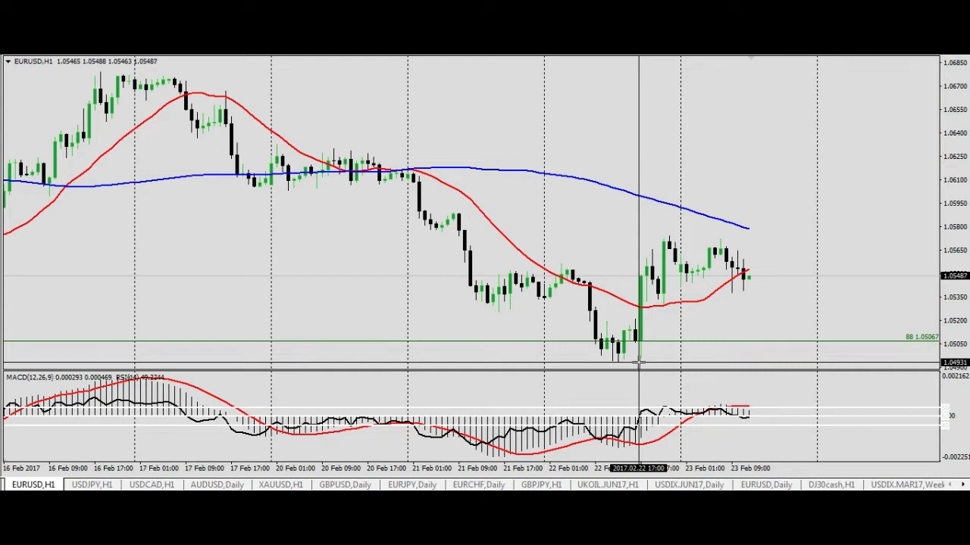
click(688, 340)
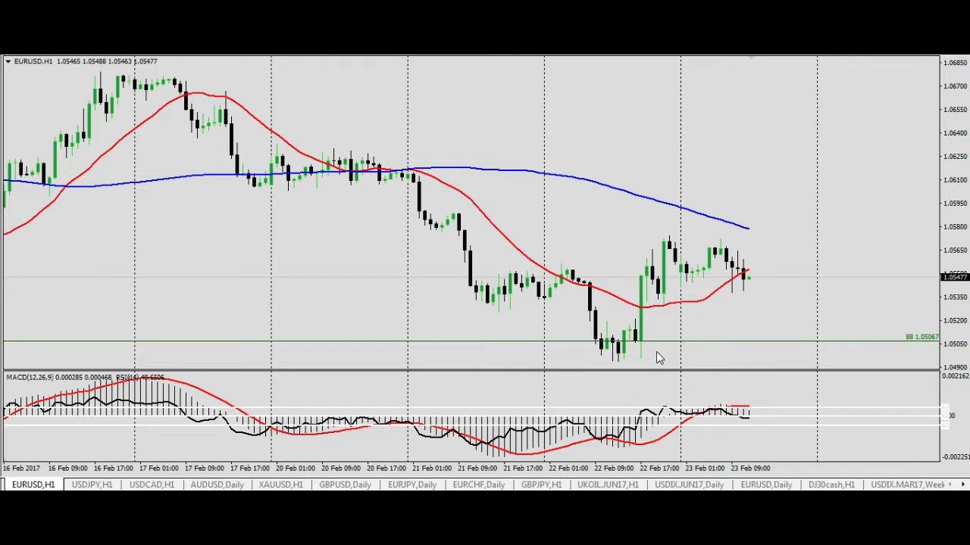
Measure from the 22 February low to the latest EURUSD candles, and from the 21 February low across to the space beyond them.
middle_click(622, 350)
drag(623, 350, 733, 290)
middle_click(503, 314)
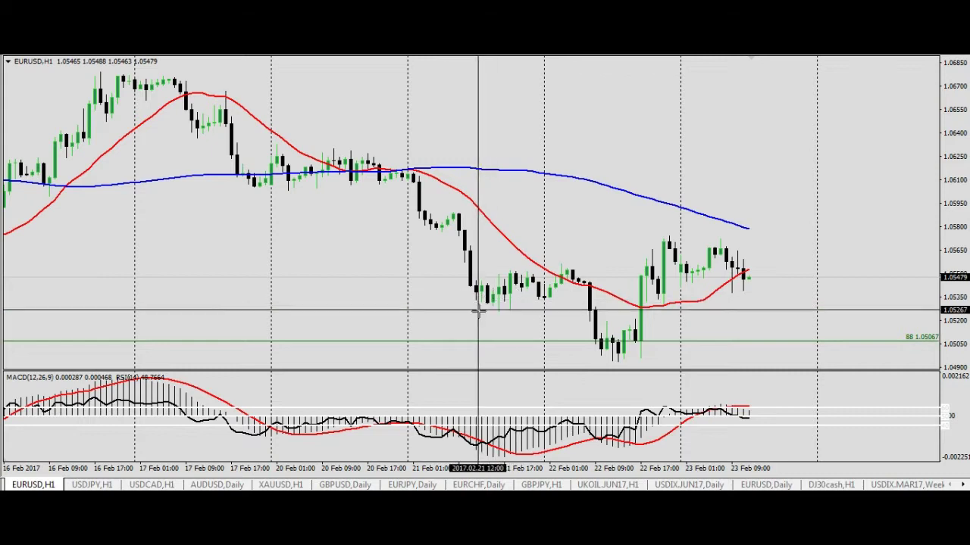
drag(500, 312, 880, 284)
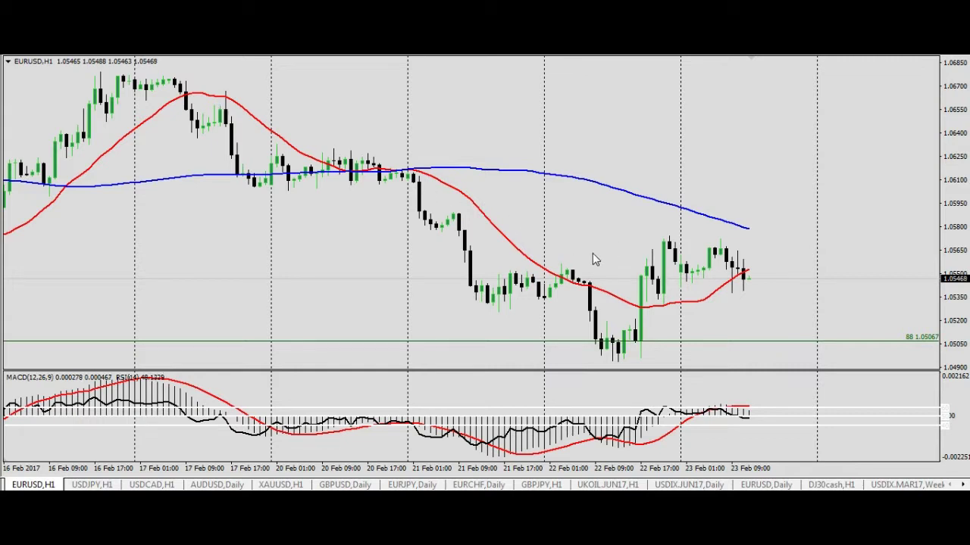
Inspect the area just below the current EURUSD price and measure from about 1.05335 back to the 22 February low.
middle_click(758, 291)
drag(758, 291, 832, 300)
click(832, 300)
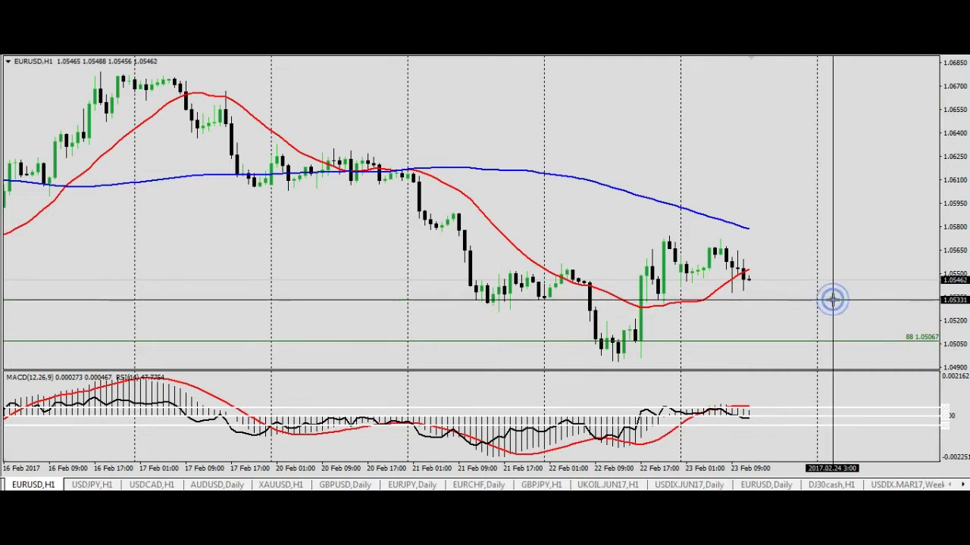
middle_click(801, 302)
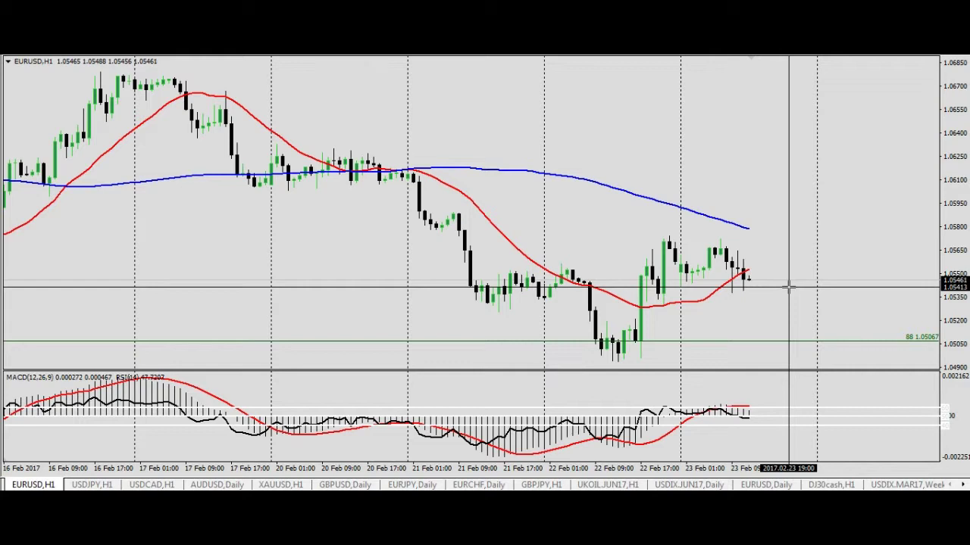
mouse_move(784, 300)
mouse_down()
mouse_move(811, 341)
mouse_move(625, 364)
mouse_up()
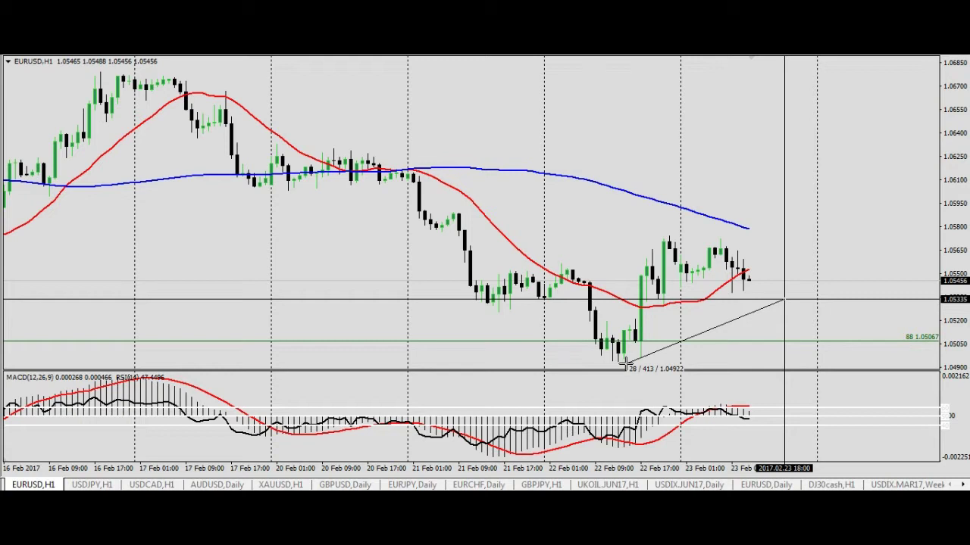
drag(625, 364, 628, 367)
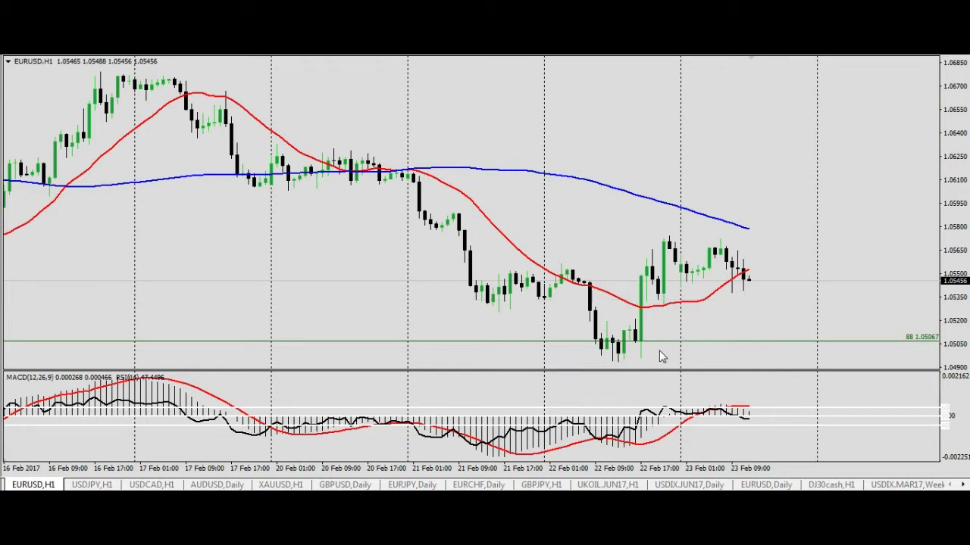
Measure from just below the 22 February low up to the area under the latest EURUSD candle.
middle_click(651, 368)
drag(653, 369, 756, 307)
click(754, 306)
Measure from about 1.05367 under the latest EURUSD candle back to the 20 February highs and the 17 February high.
middle_click(758, 309)
drag(760, 293, 321, 163)
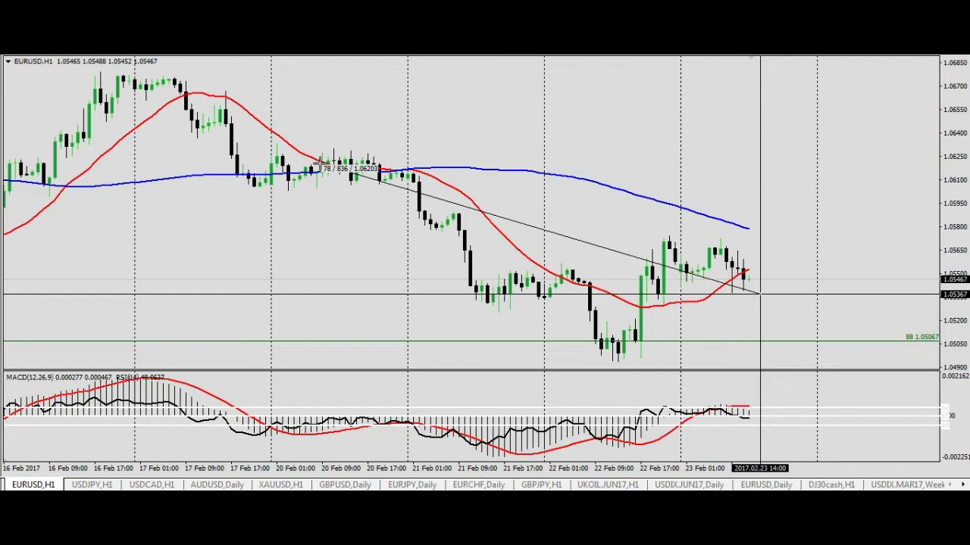
drag(321, 162, 174, 78)
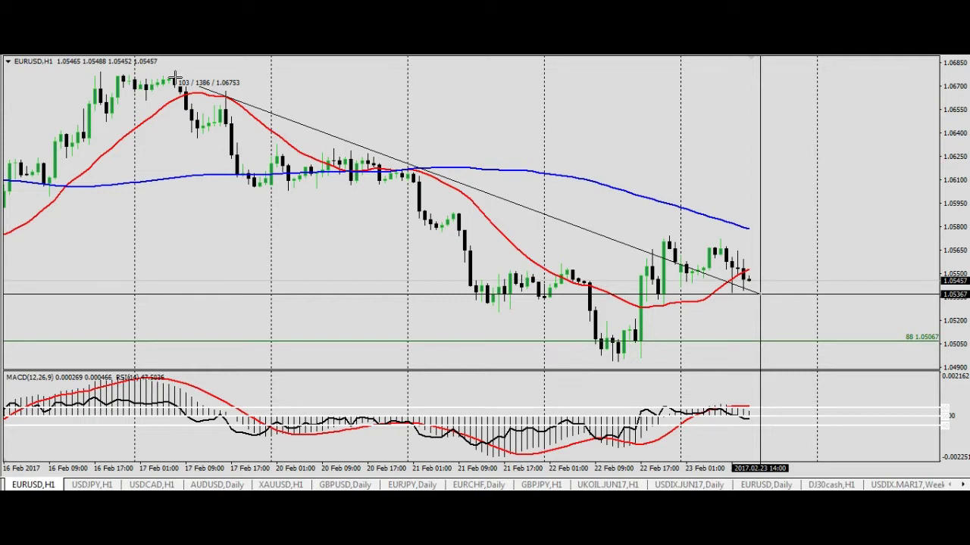
drag(175, 79, 175, 78)
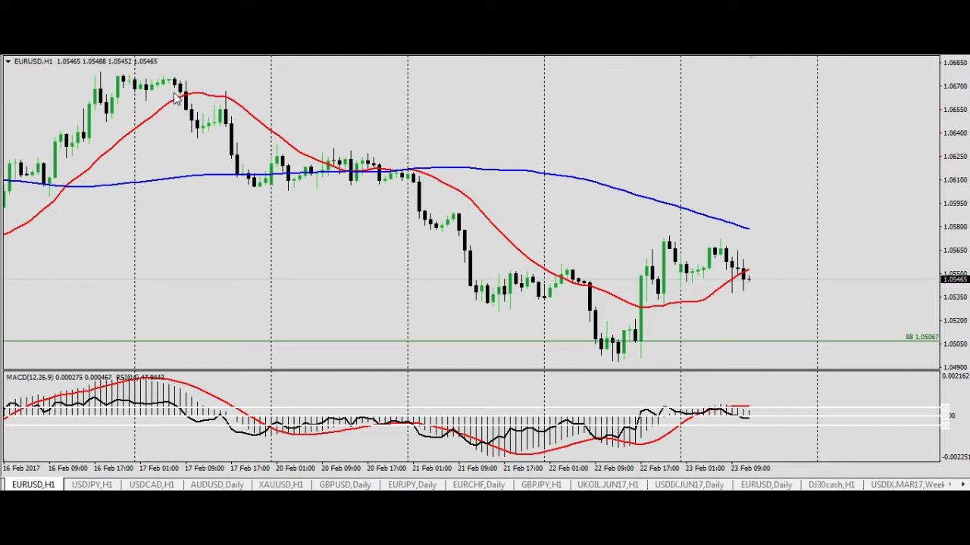
Show the USDCAD chart on the Weekly timeframe, enlarge its candles and inspect the most recent ones with the crosshair.
click(154, 485)
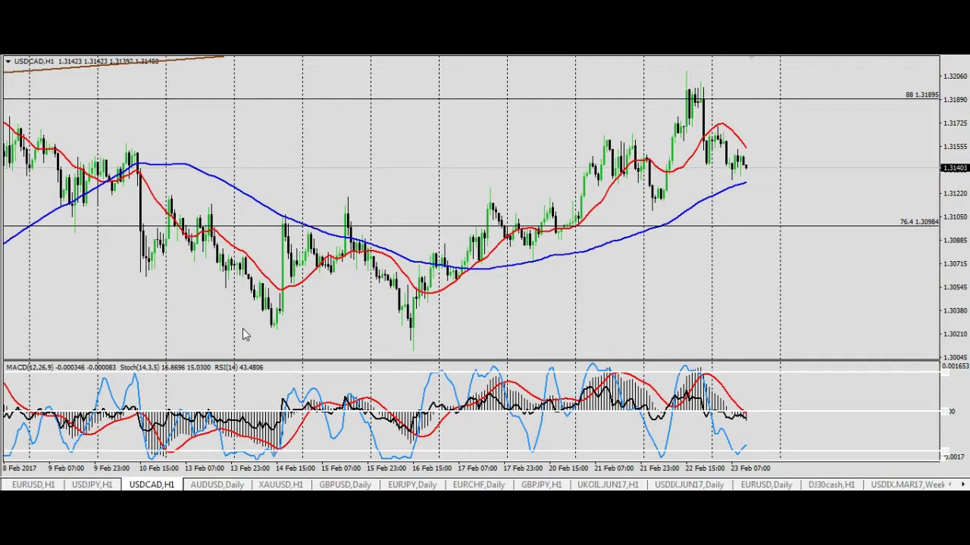
right_click(472, 139)
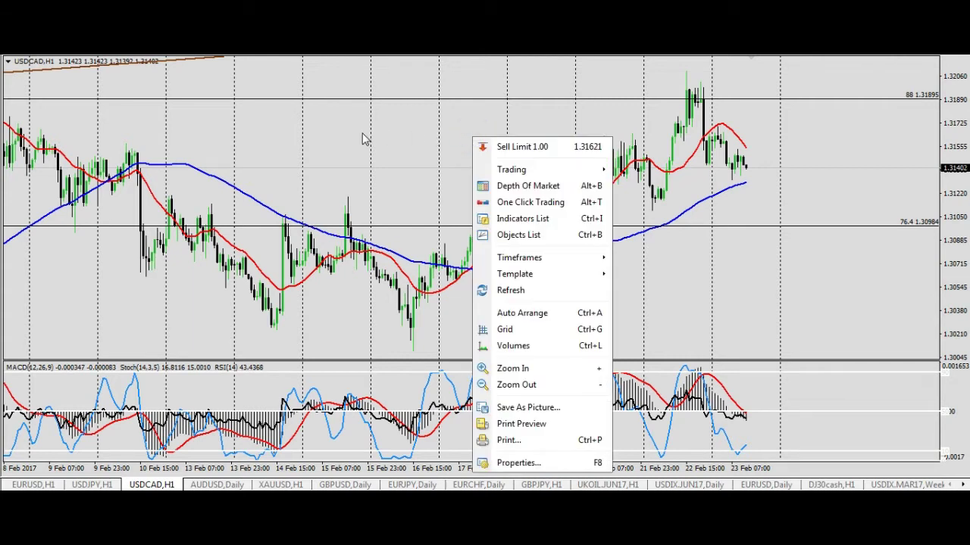
mouse_move(564, 261)
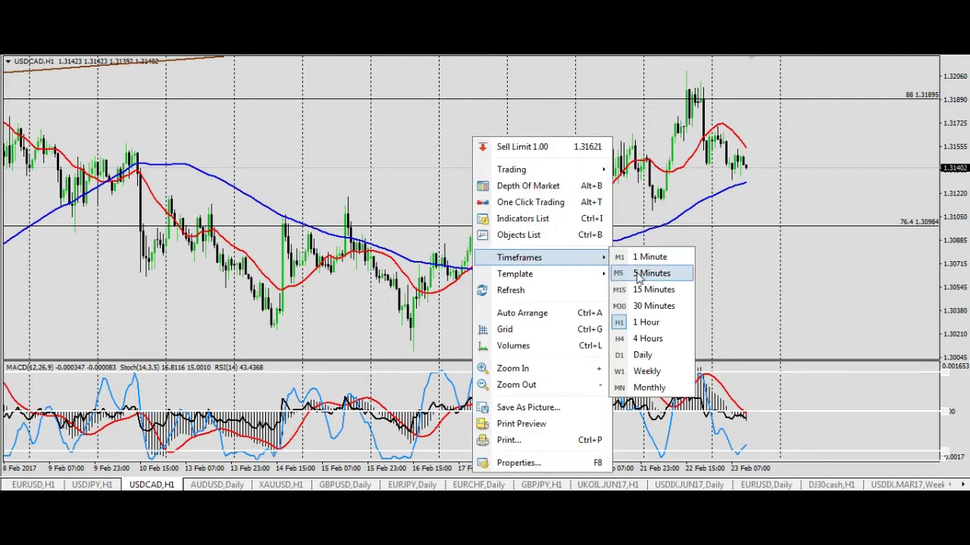
click(646, 371)
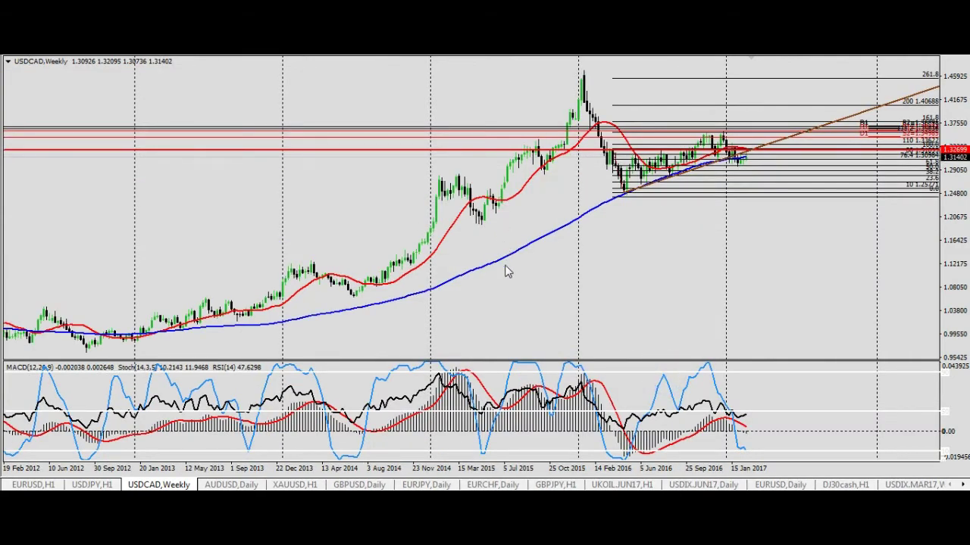
key(plus)
key(plus)
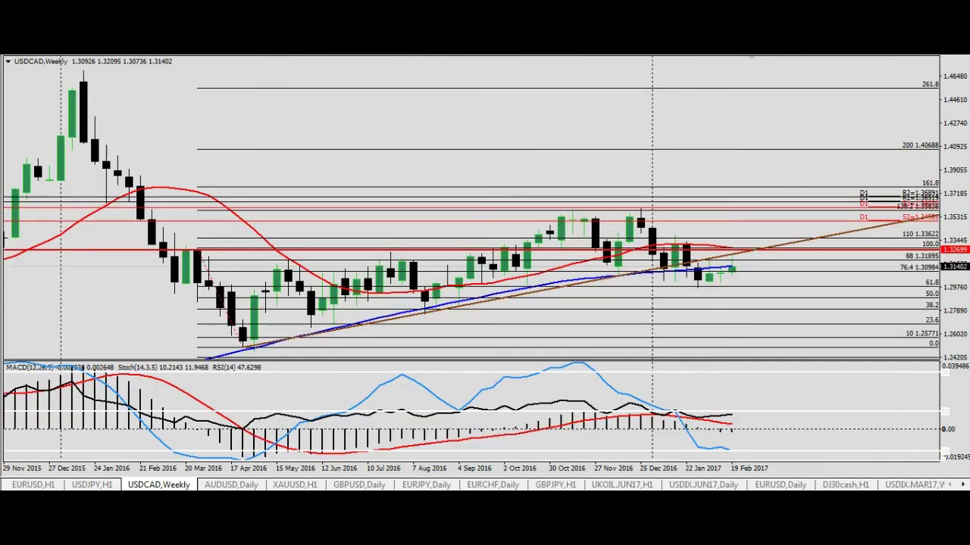
middle_click(716, 274)
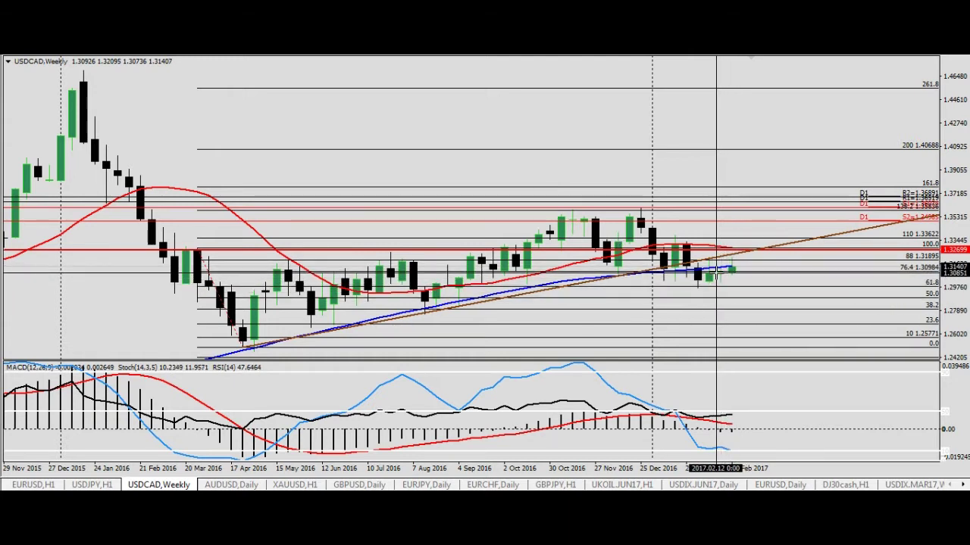
click(721, 284)
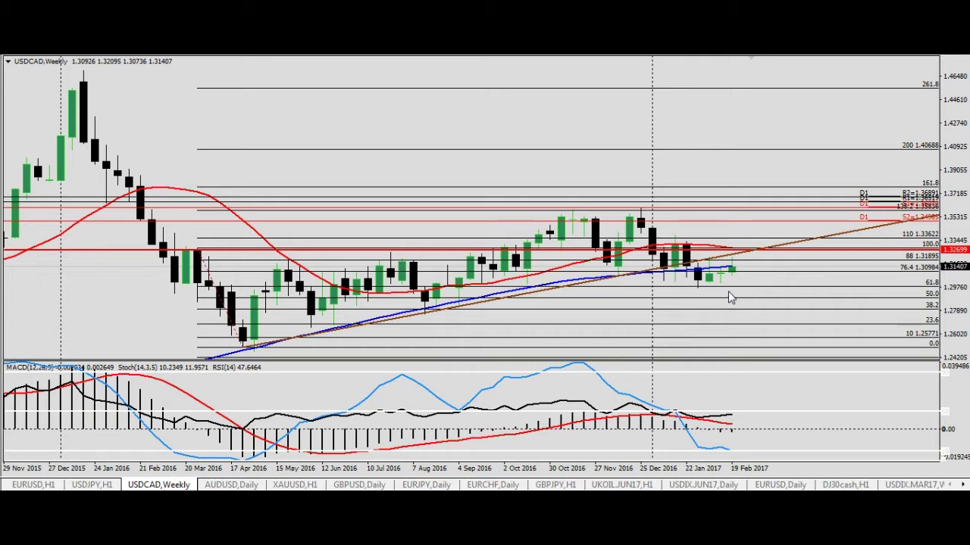
Set the USDCAD chart to the Daily timeframe.
right_click(623, 119)
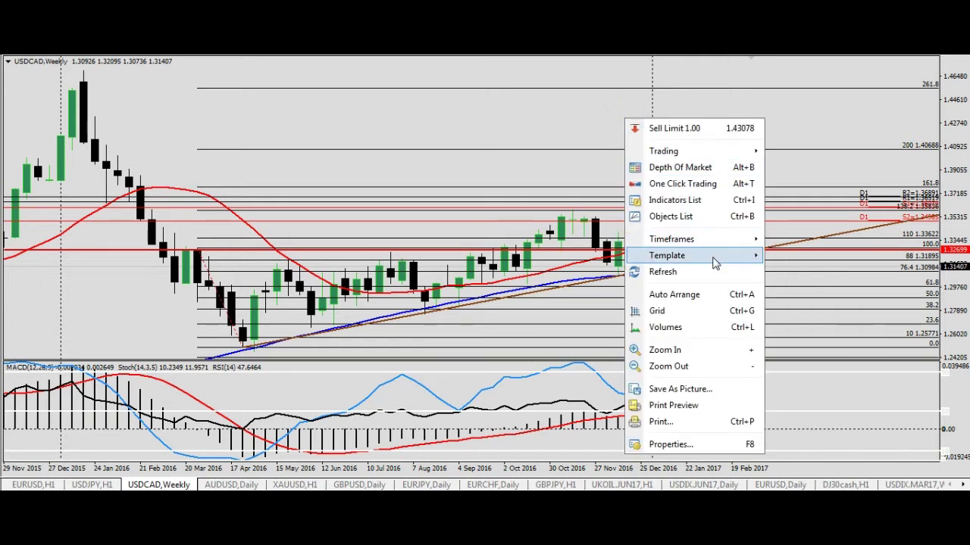
mouse_move(714, 262)
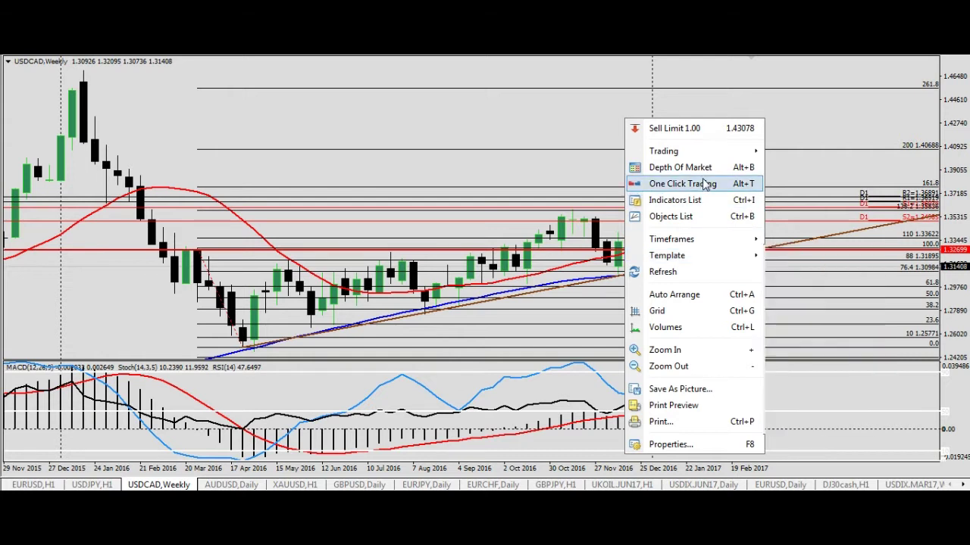
mouse_move(672, 241)
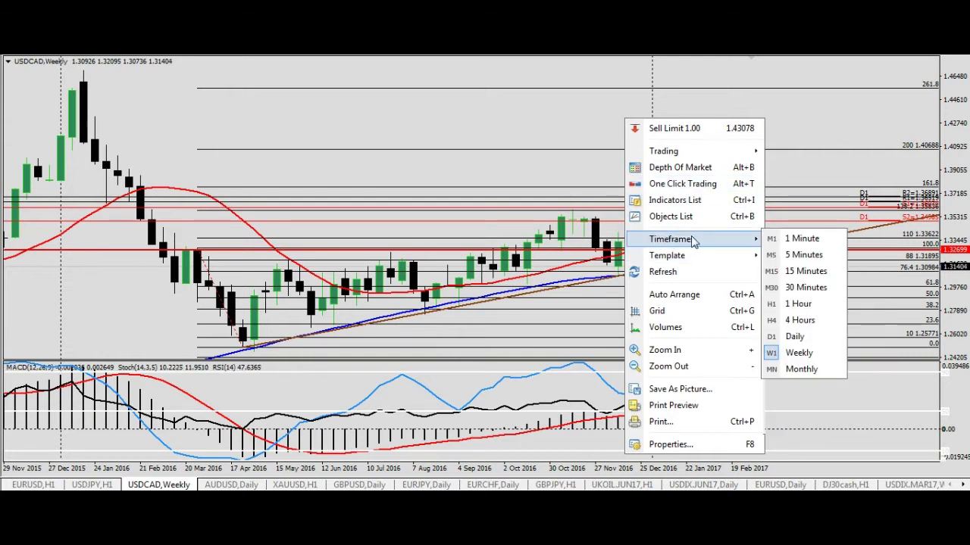
click(805, 336)
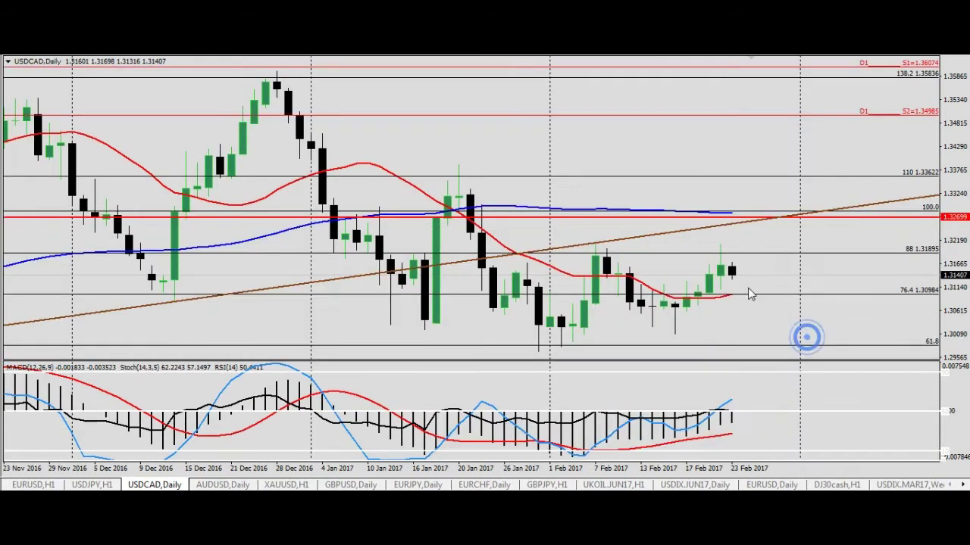
Inspect the 17 February USDCAD candle and the 88 Fibonacci level, measuring to the late January highs and back to the latest candle.
middle_click(685, 310)
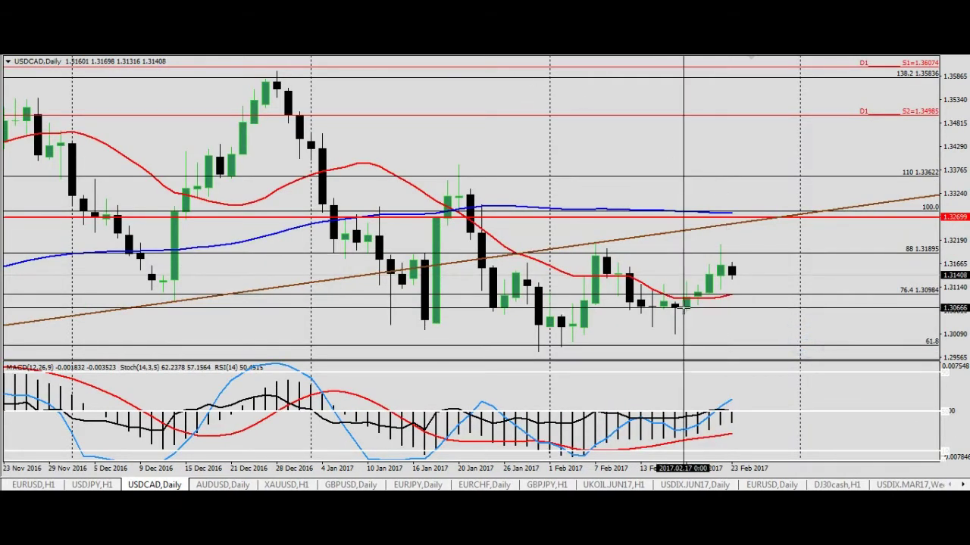
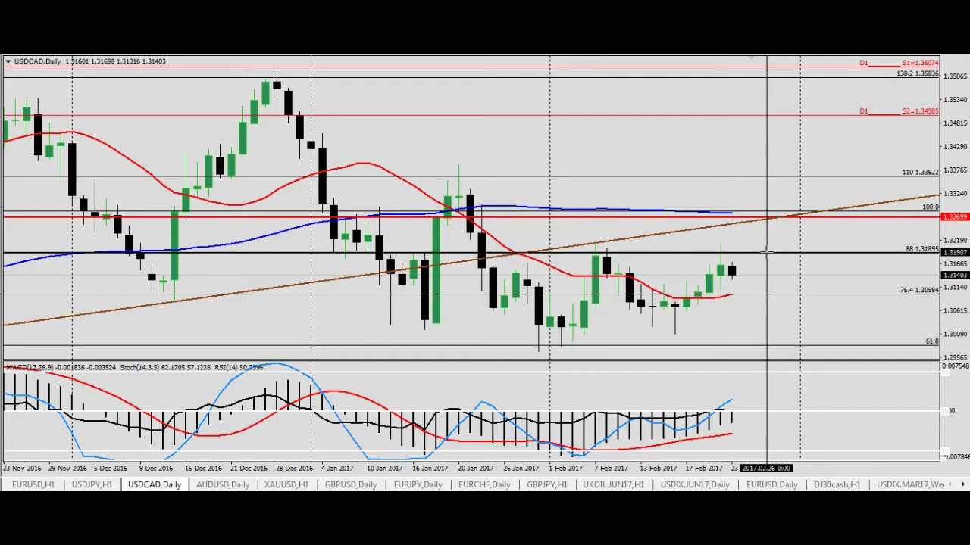
drag(766, 255, 453, 197)
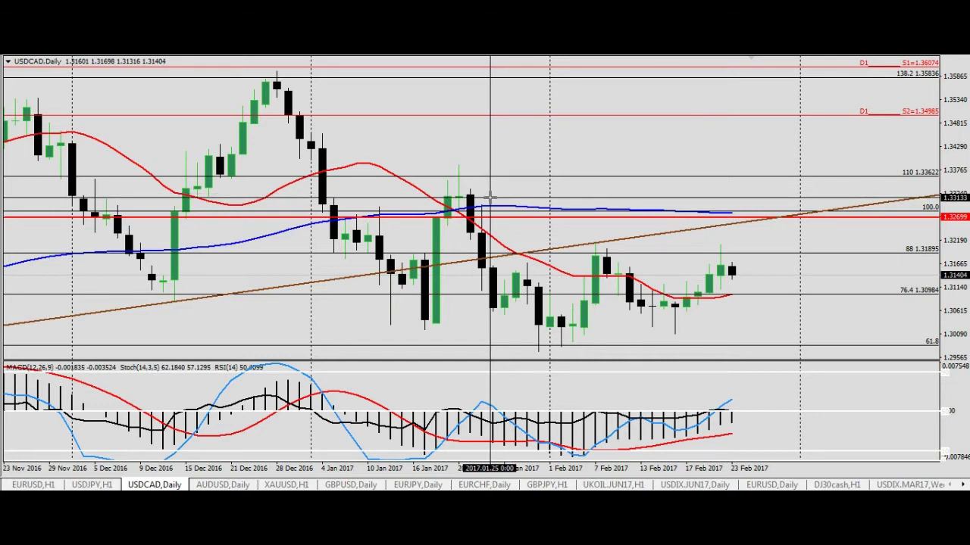
drag(491, 196, 731, 269)
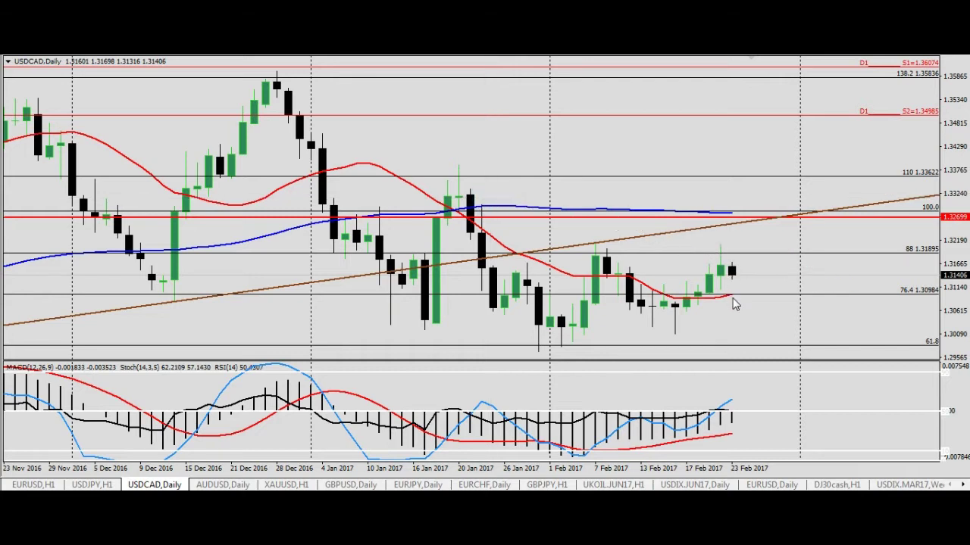
Measure from the 76.4 Fibonacci level to the mid-February USDCAD lows, the 88 level and the red horizontal line at 1.32699.
middle_click(764, 302)
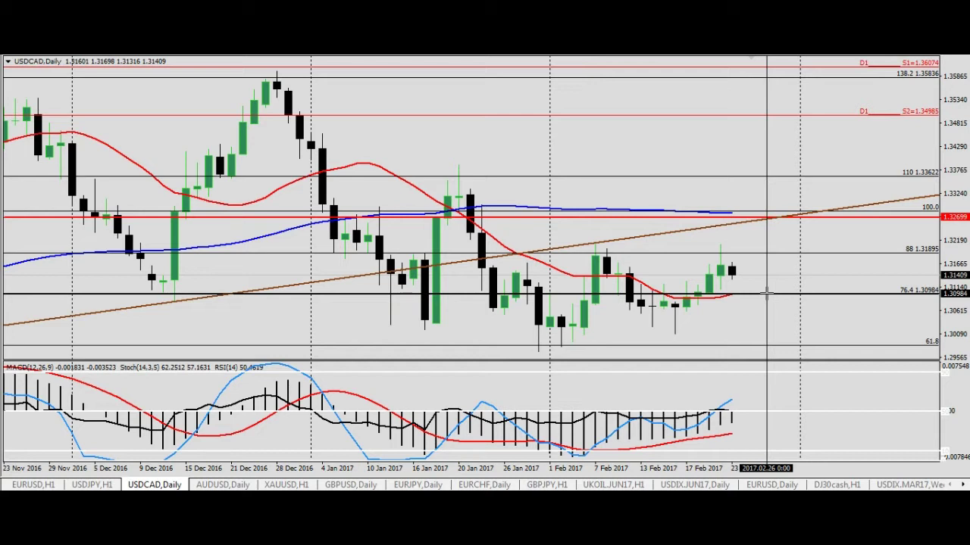
drag(766, 293, 642, 314)
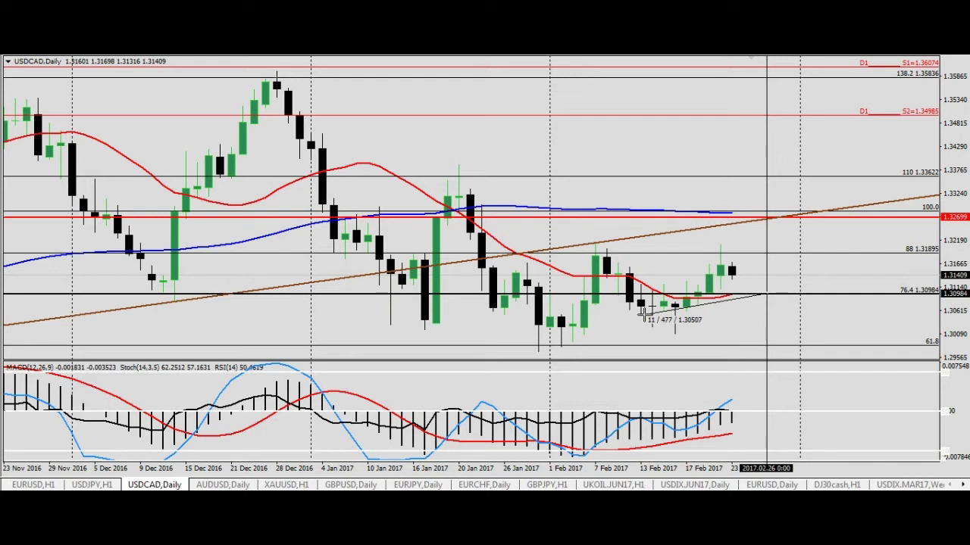
drag(642, 313, 769, 251)
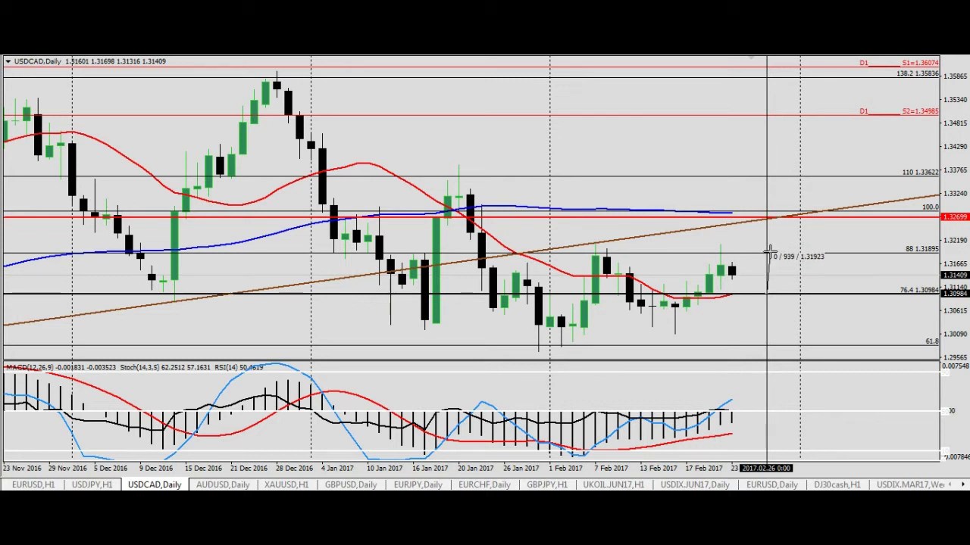
drag(769, 252, 793, 220)
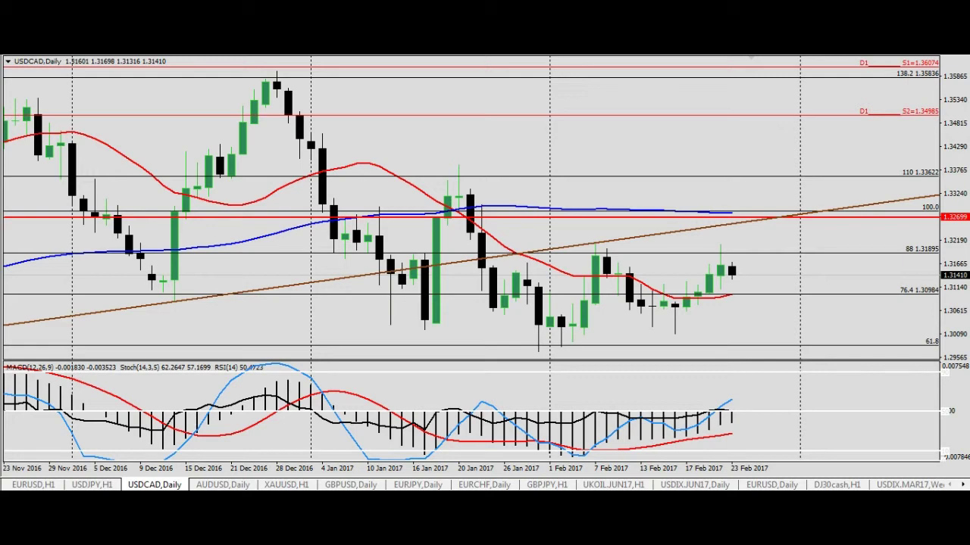
Switch to the USDJPY H1 chart.
click(90, 485)
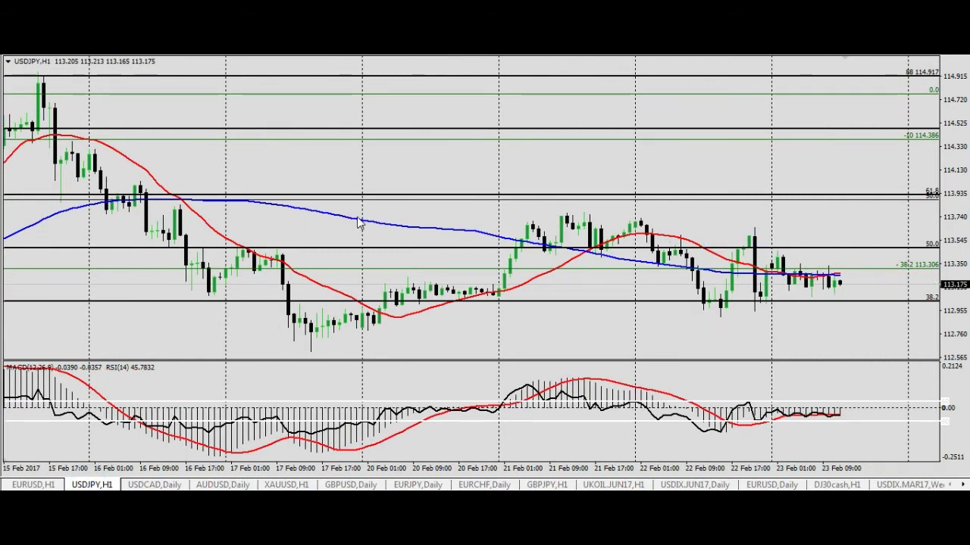
Draw a descending trendline from the 21 February high across the 22 February highs on the USDJPY chart.
middle_click(741, 304)
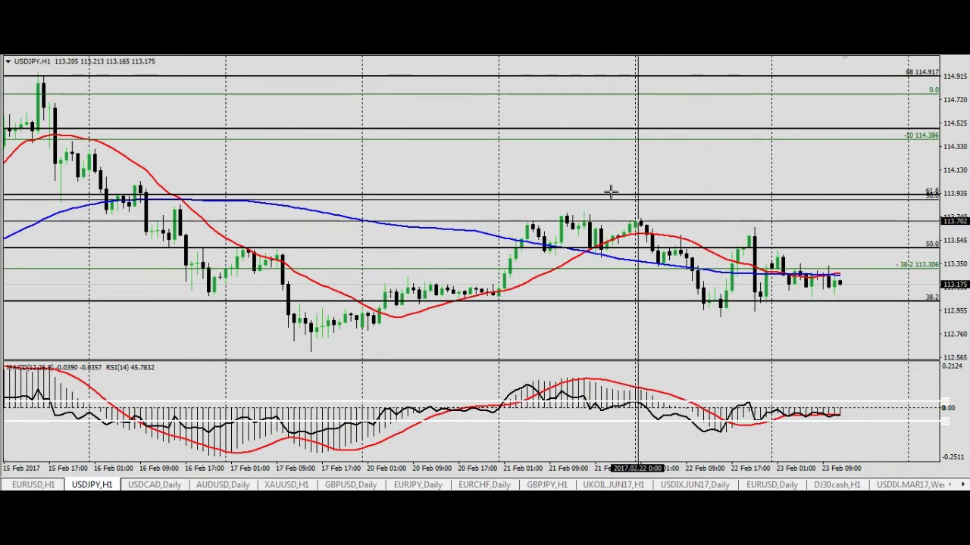
middle_click(568, 204)
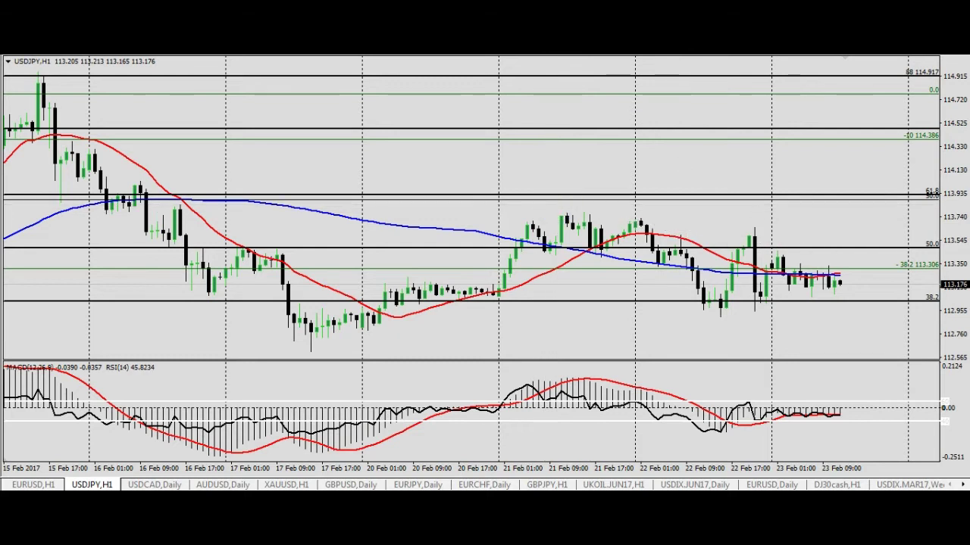
drag(563, 217, 758, 230)
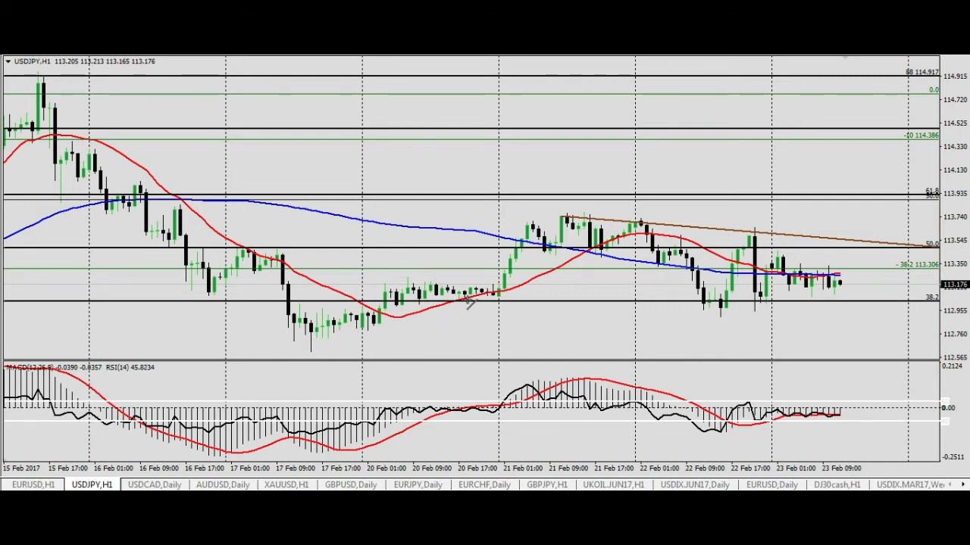
Draw a second trendline below the price and position it to rise along the 22 and 23 February lows.
drag(464, 302, 796, 297)
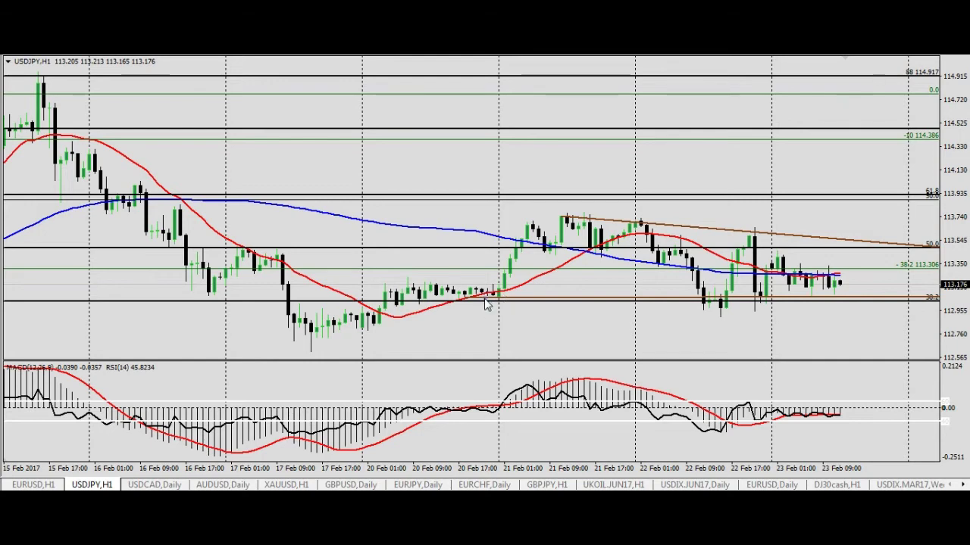
drag(485, 297, 839, 318)
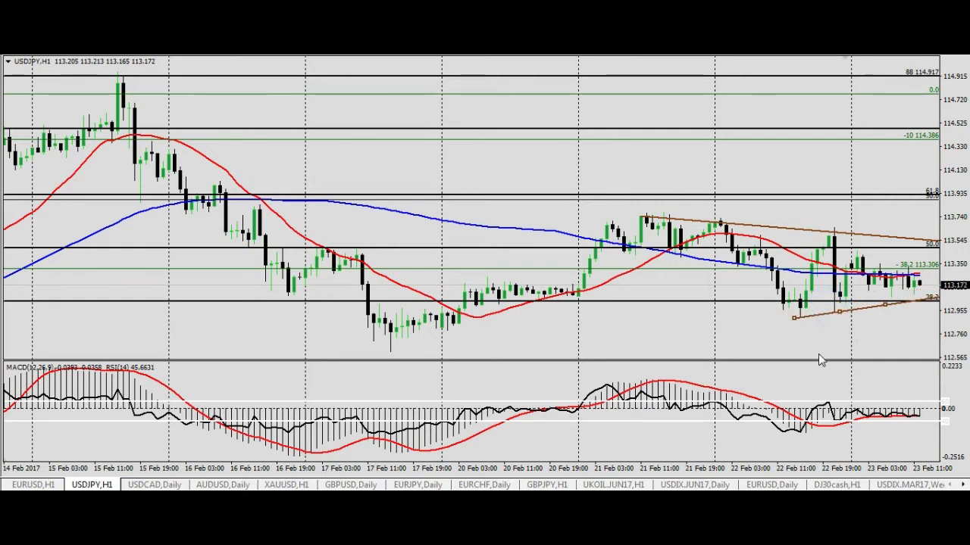
drag(818, 354, 739, 356)
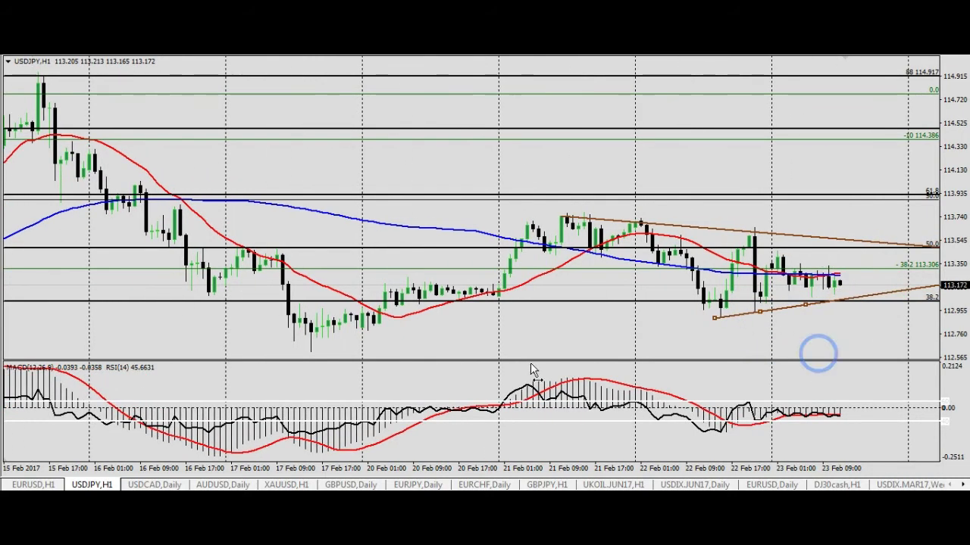
Examine the range between the two trendlines with the crosshair, measuring from just below the rising line to the 17 February lows.
middle_click(858, 295)
middle_click(856, 234)
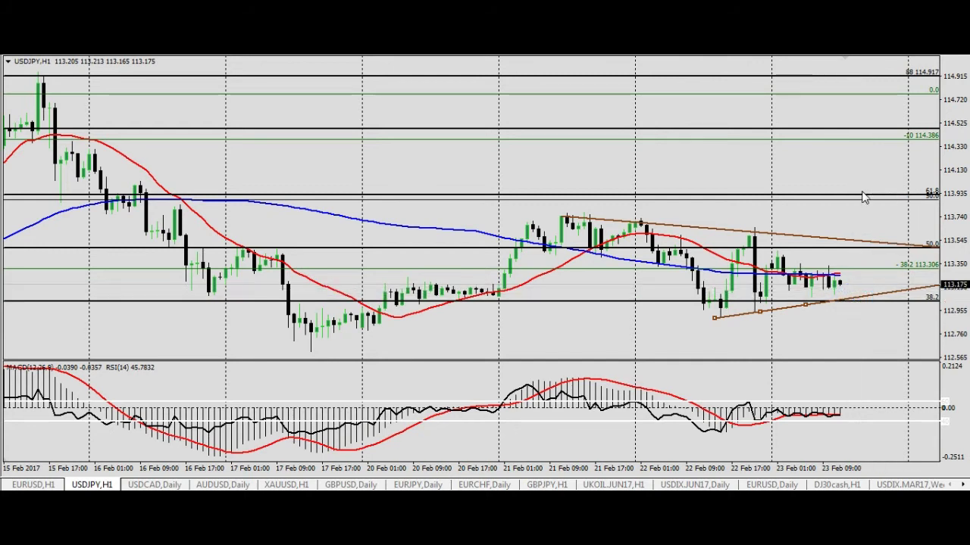
middle_click(815, 309)
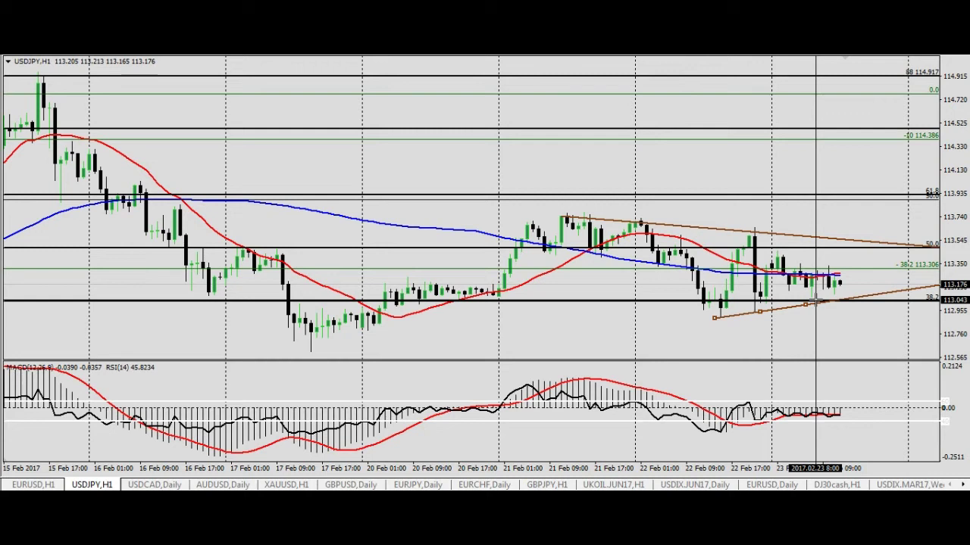
click(855, 225)
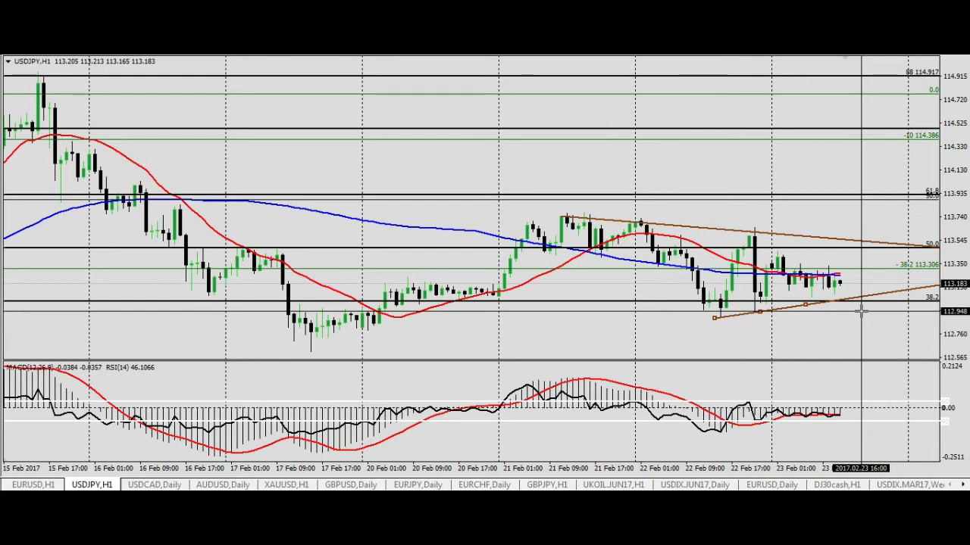
drag(861, 312, 390, 353)
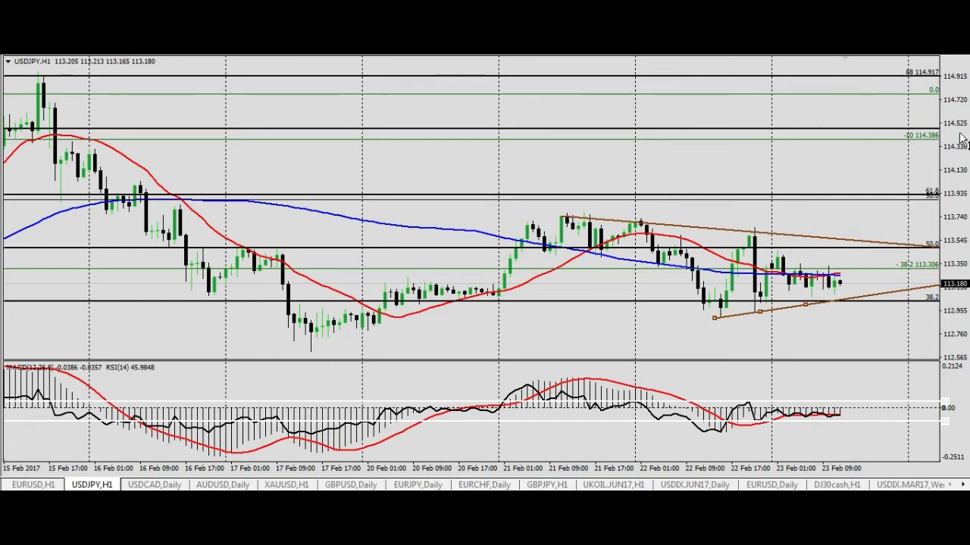
Compress the price scale, then measure from the lower 61.8 level towards the rising trendline and from the descending trendline to the -10 level at 114.386.
drag(961, 139, 956, 194)
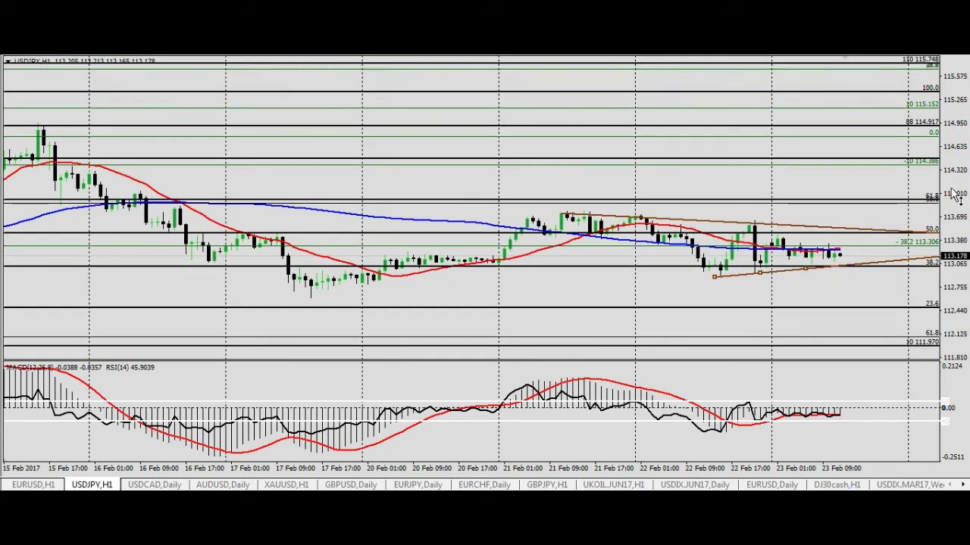
middle_click(887, 339)
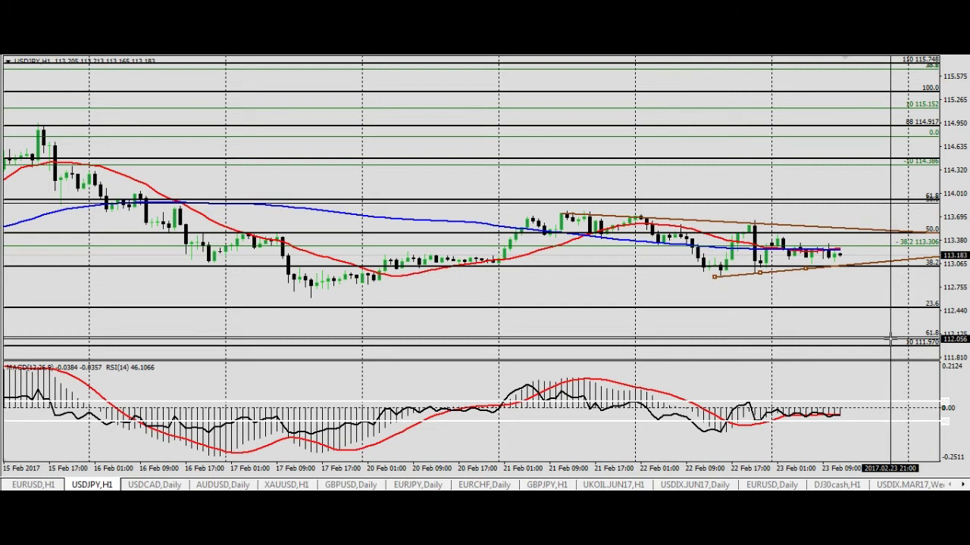
drag(889, 338, 873, 275)
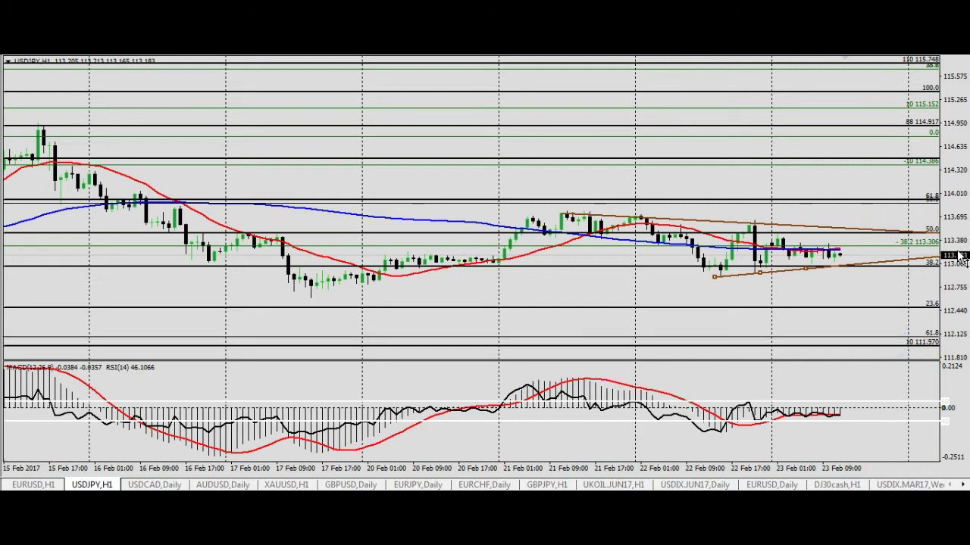
middle_click(902, 227)
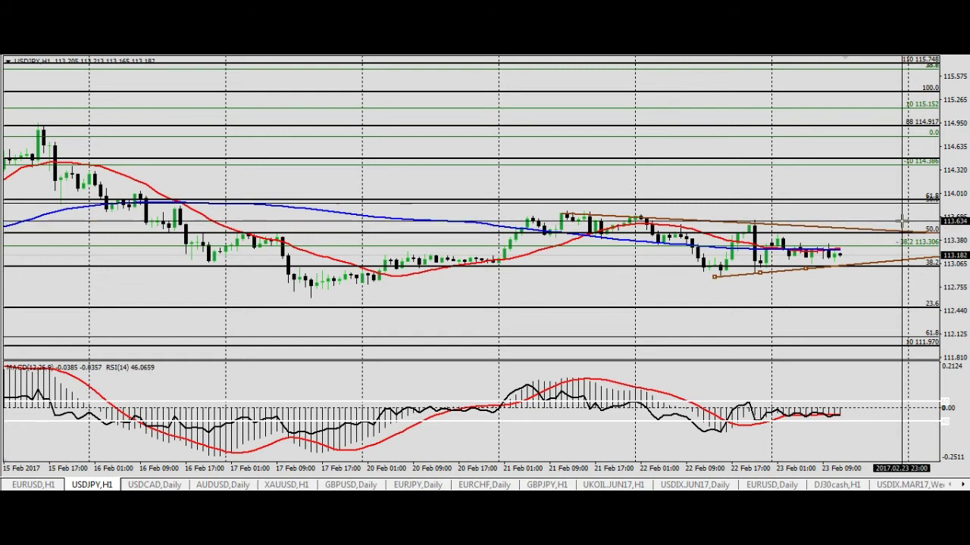
drag(903, 220, 912, 166)
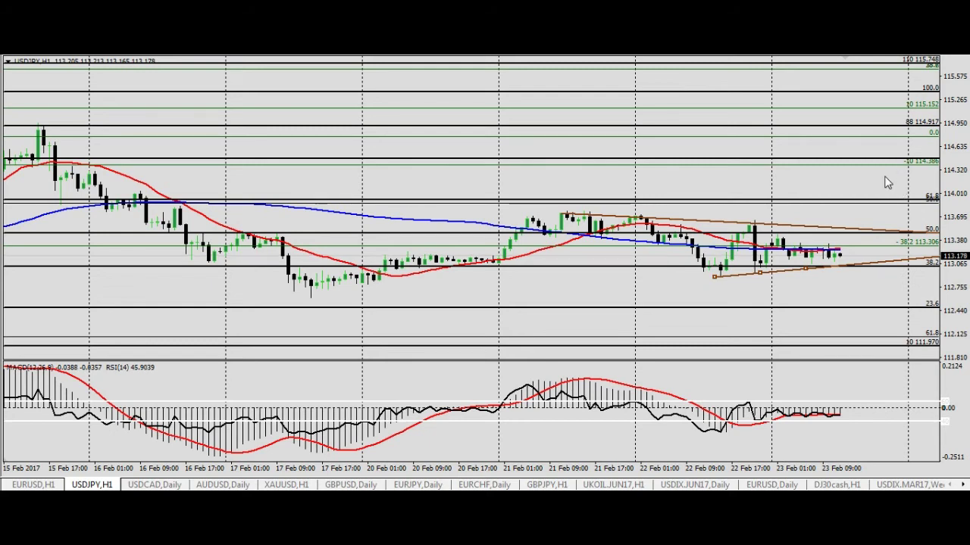
Switch to the XAUUSD H1 chart and adjust the visible price range to check the 38.2 and 50.0 Fibonacci levels.
click(287, 485)
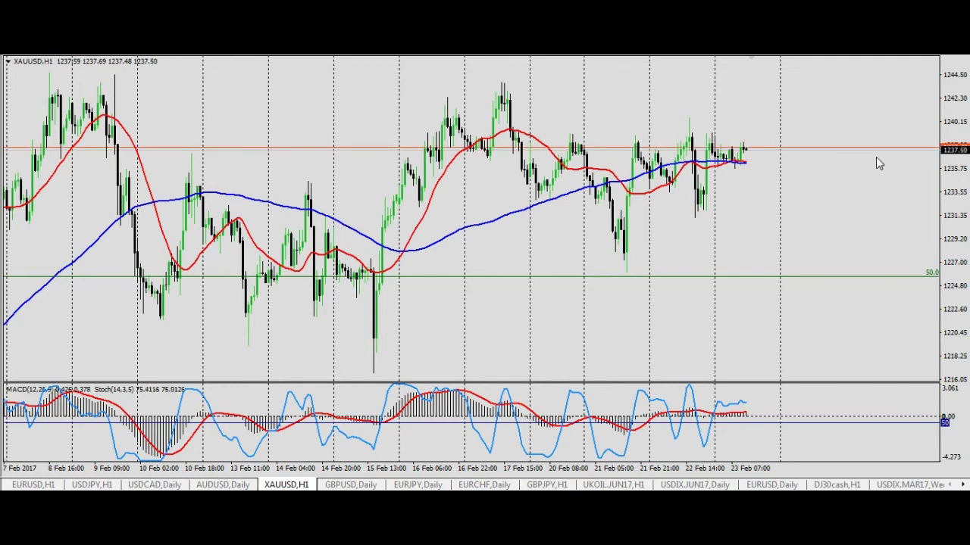
drag(960, 112, 959, 150)
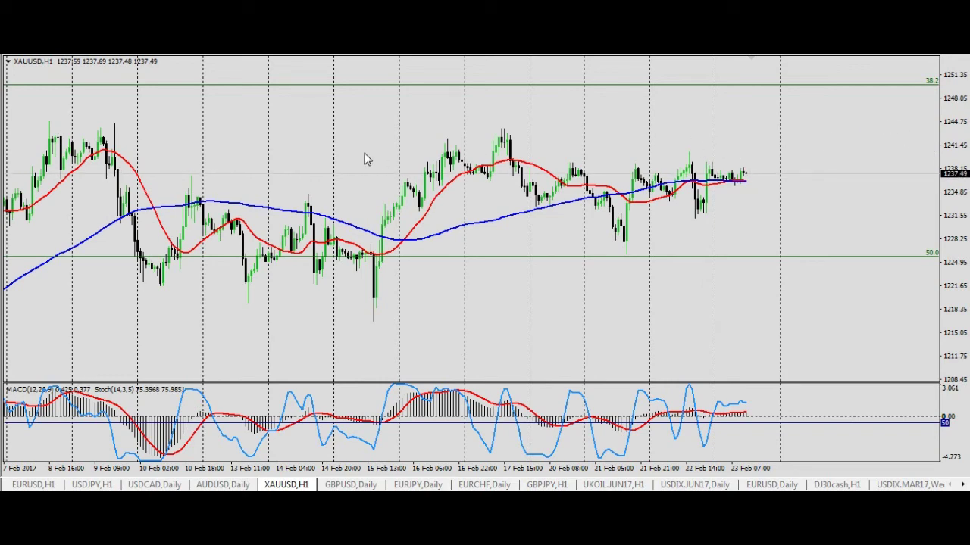
mouse_move(364, 158)
mouse_down()
mouse_move(448, 165)
mouse_move(429, 157)
mouse_move(354, 163)
mouse_move(303, 148)
mouse_up()
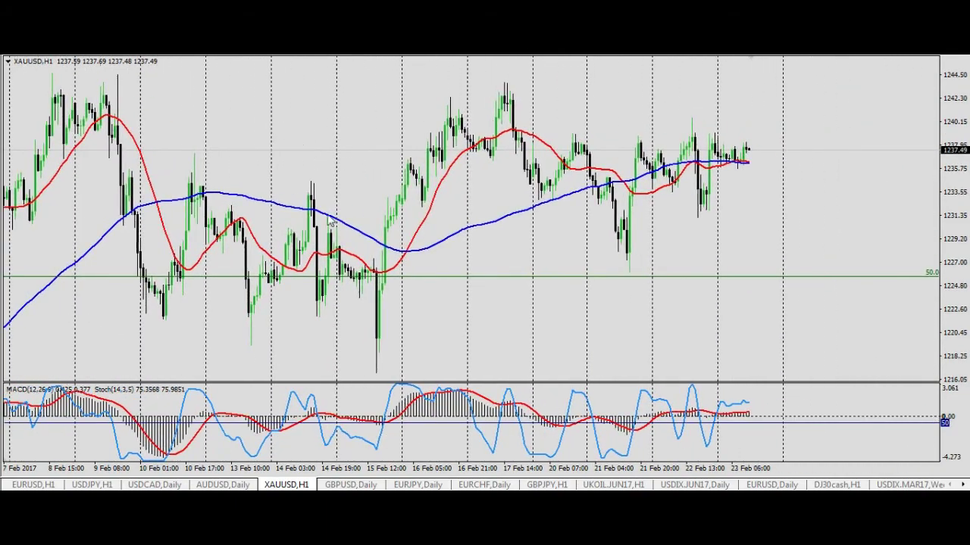
Measure the XAUUSD rise from the 15 February low towards the mid-February highs, checking the level near 1243.61 with the crosshair.
middle_click(389, 342)
mouse_move(386, 340)
mouse_down()
mouse_move(378, 314)
mouse_move(383, 352)
mouse_move(303, 317)
mouse_move(310, 310)
mouse_move(314, 341)
mouse_move(468, 237)
mouse_move(752, 109)
mouse_move(725, 98)
mouse_up()
middle_click(402, 326)
middle_click(730, 87)
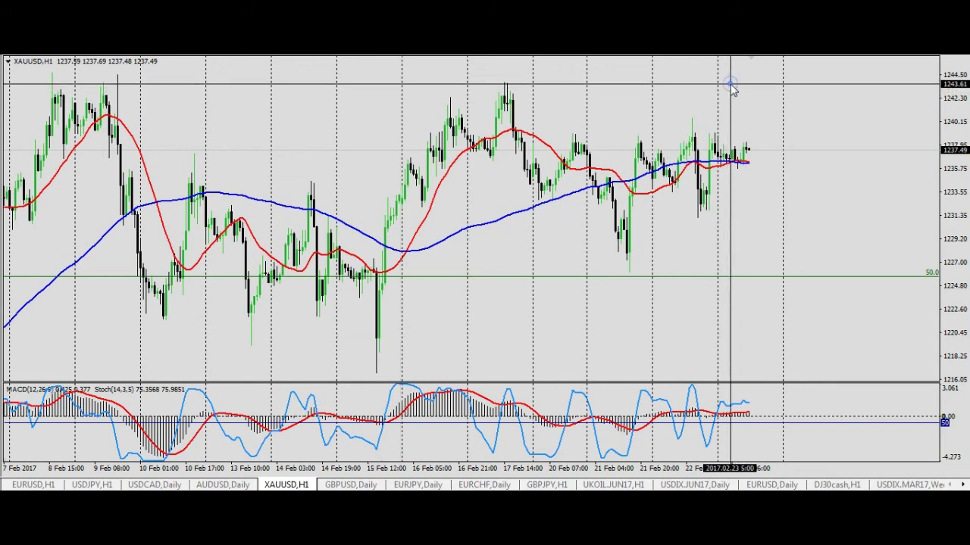
Review XAUUSD price action back to early February, return to the latest candles and inspect the highs around 1244 with the crosshair.
scroll(587, 119, up, 1)
drag(587, 119, 795, 119)
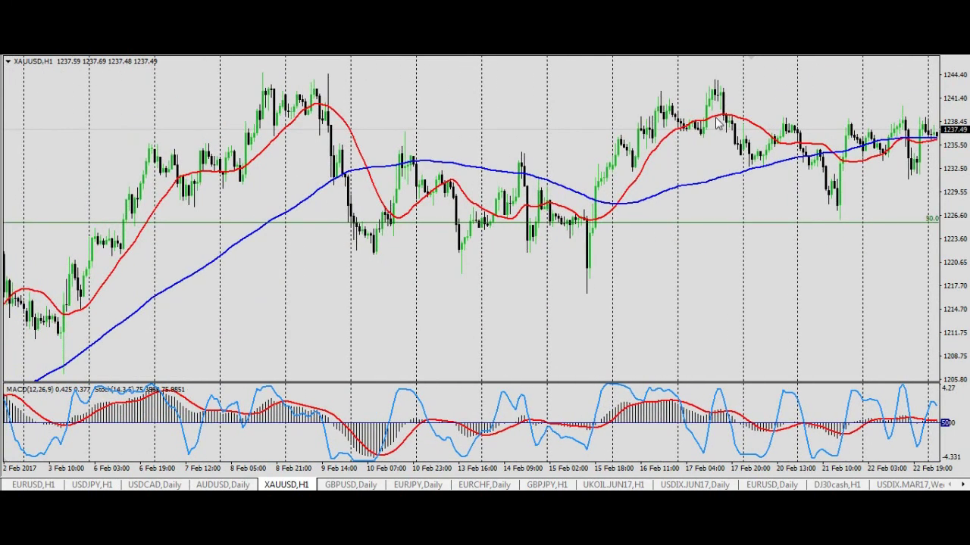
drag(705, 107, 508, 139)
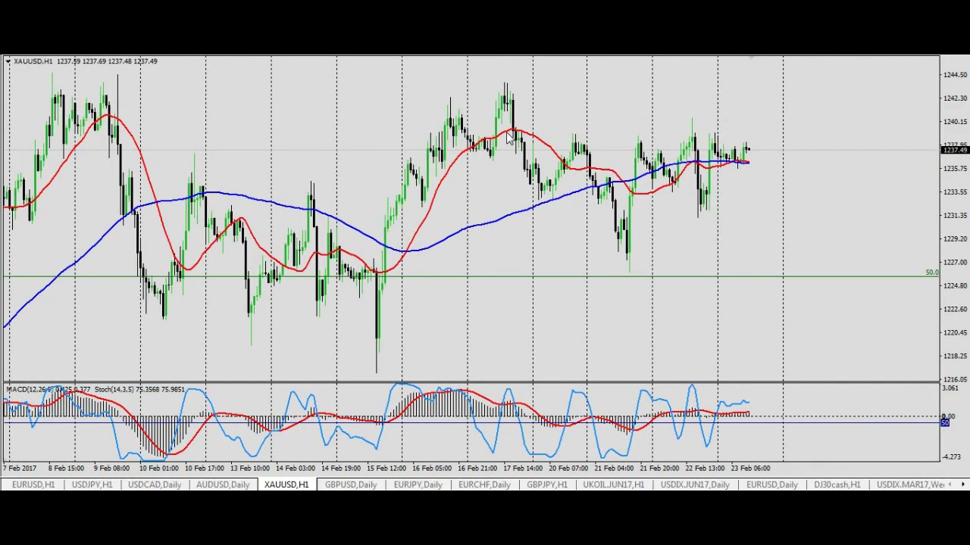
middle_click(543, 78)
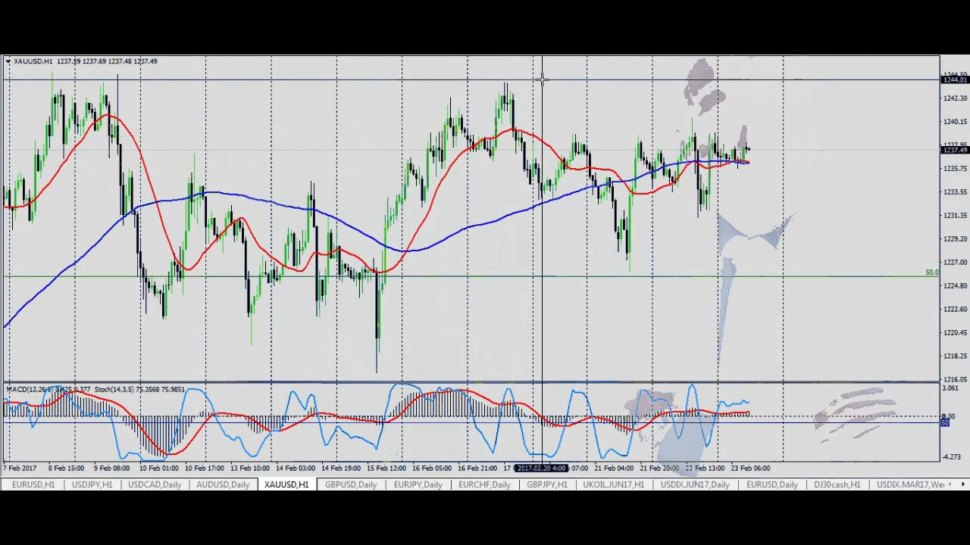